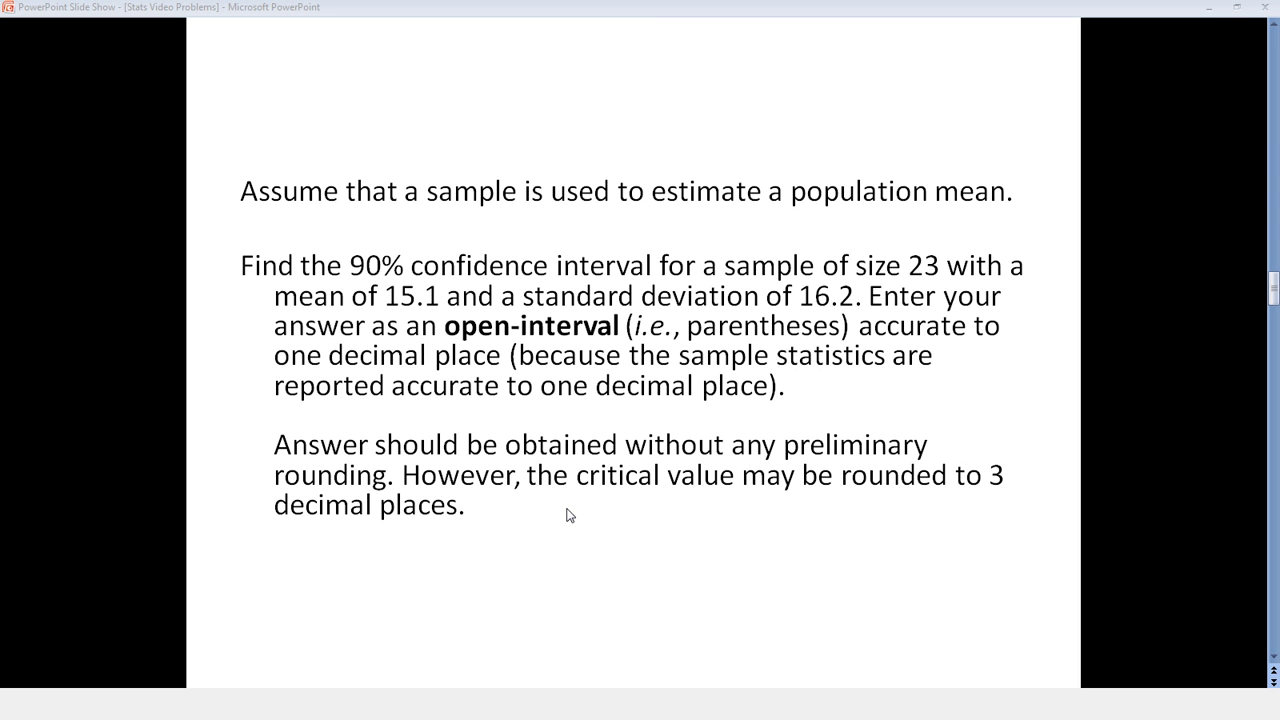
Minimize the slide show so the Jot! whiteboard is visible for the formulas
click(1210, 9)
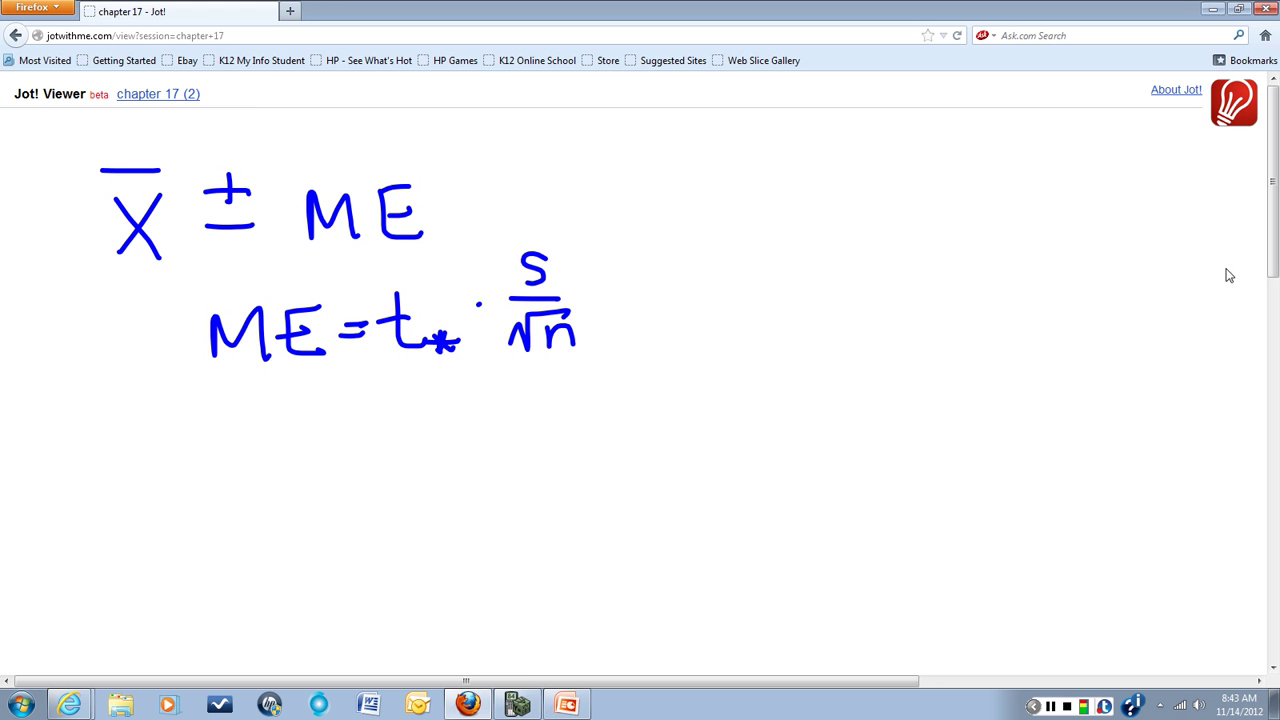
Evaluate invT(.95,22) in TI-SmartView to get the critical value t* = 1.717144335
click(520, 705)
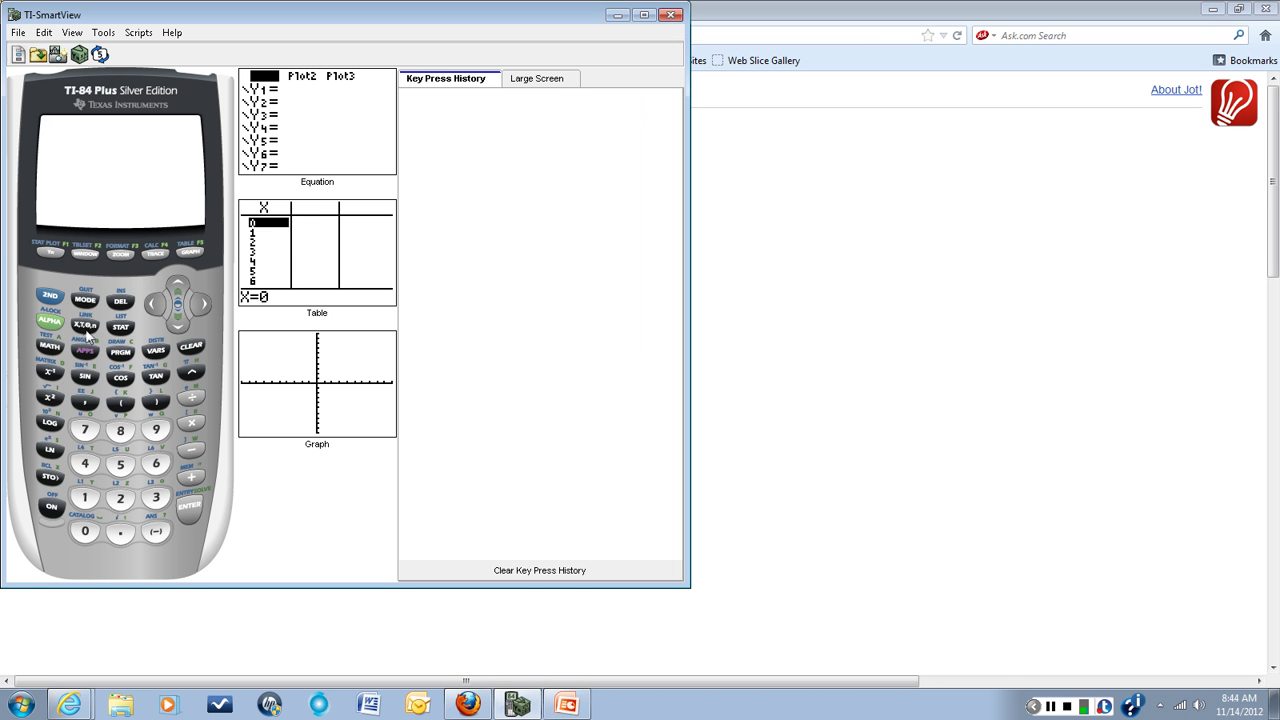
click(52, 298)
click(156, 351)
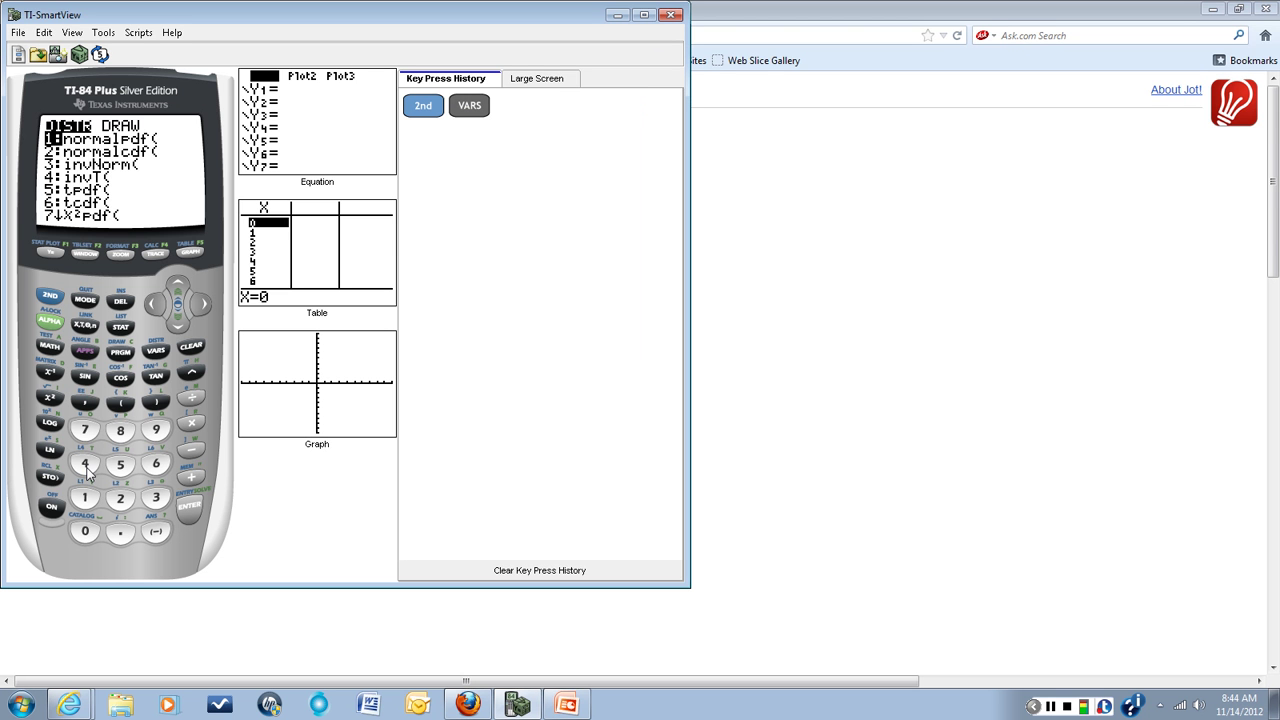
click(86, 466)
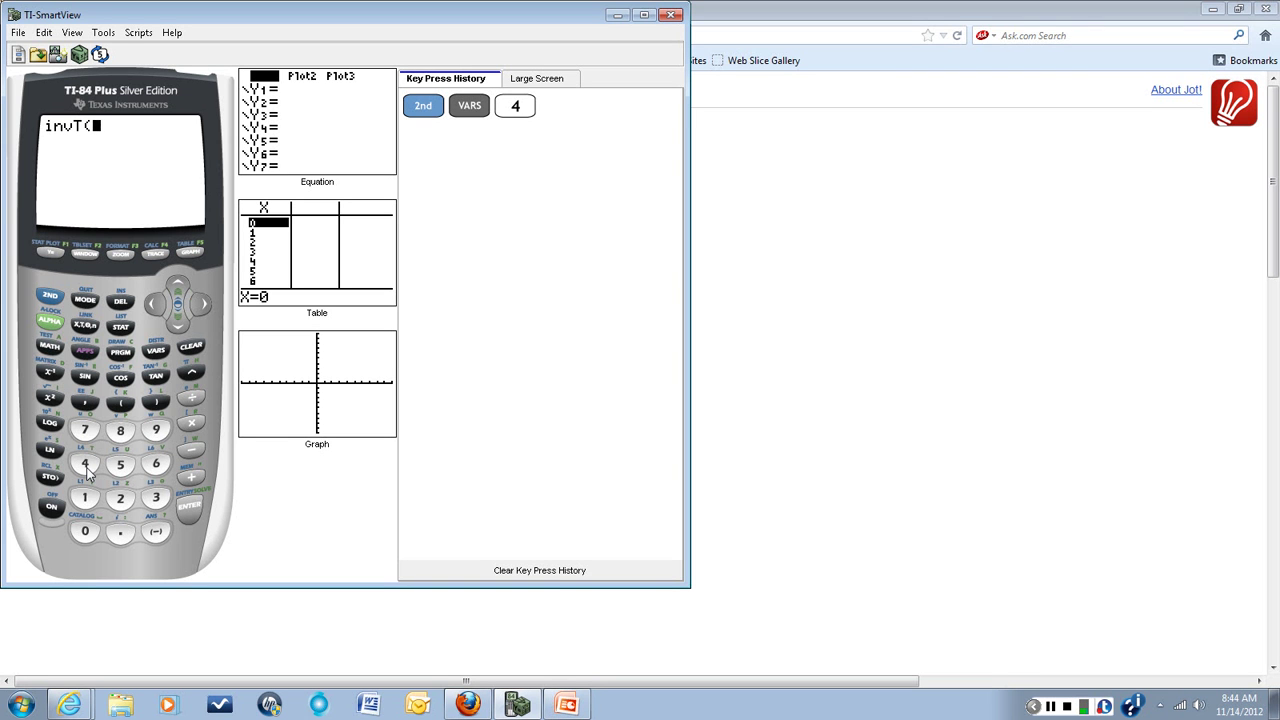
click(119, 533)
click(155, 432)
click(121, 462)
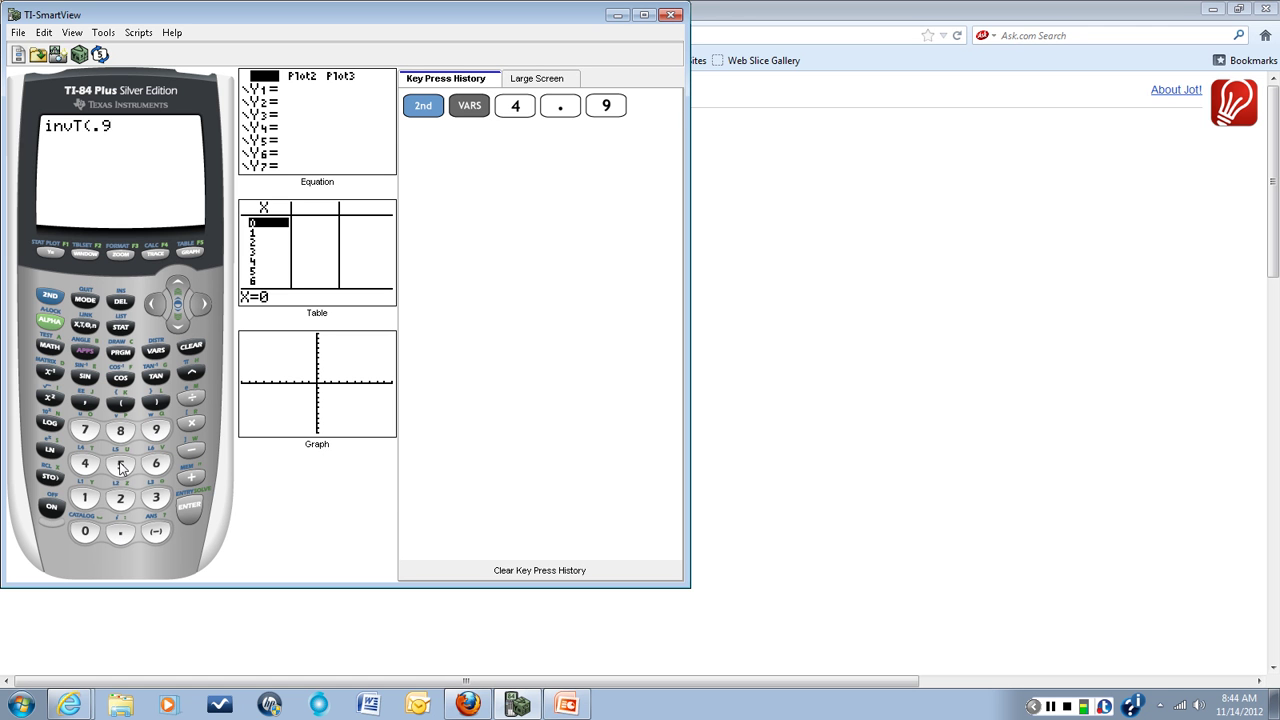
click(85, 404)
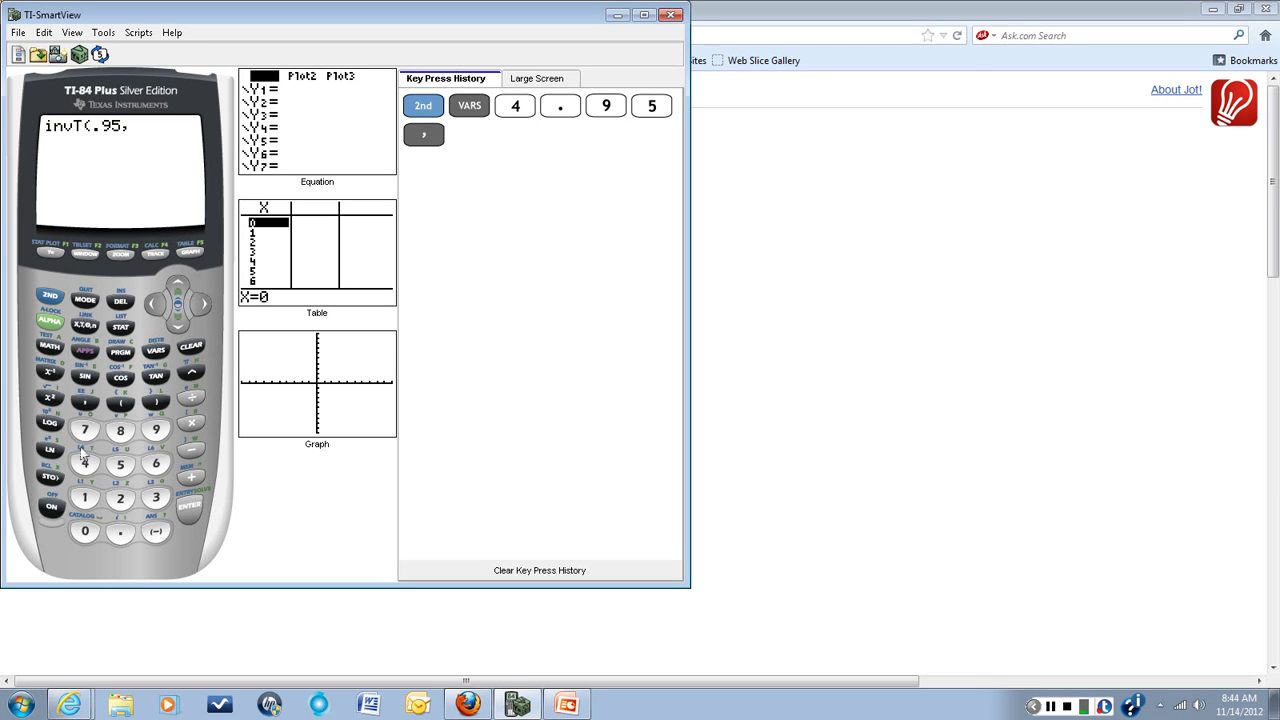
click(121, 505)
click(121, 505)
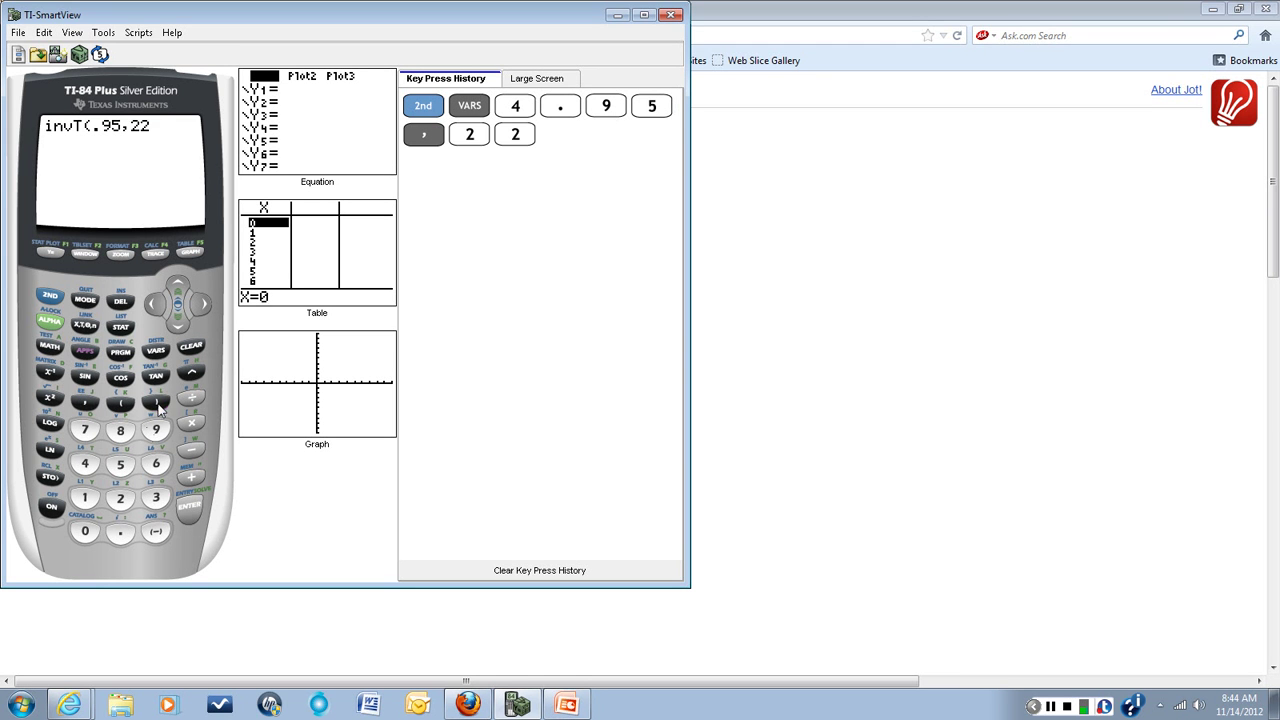
click(157, 404)
click(187, 508)
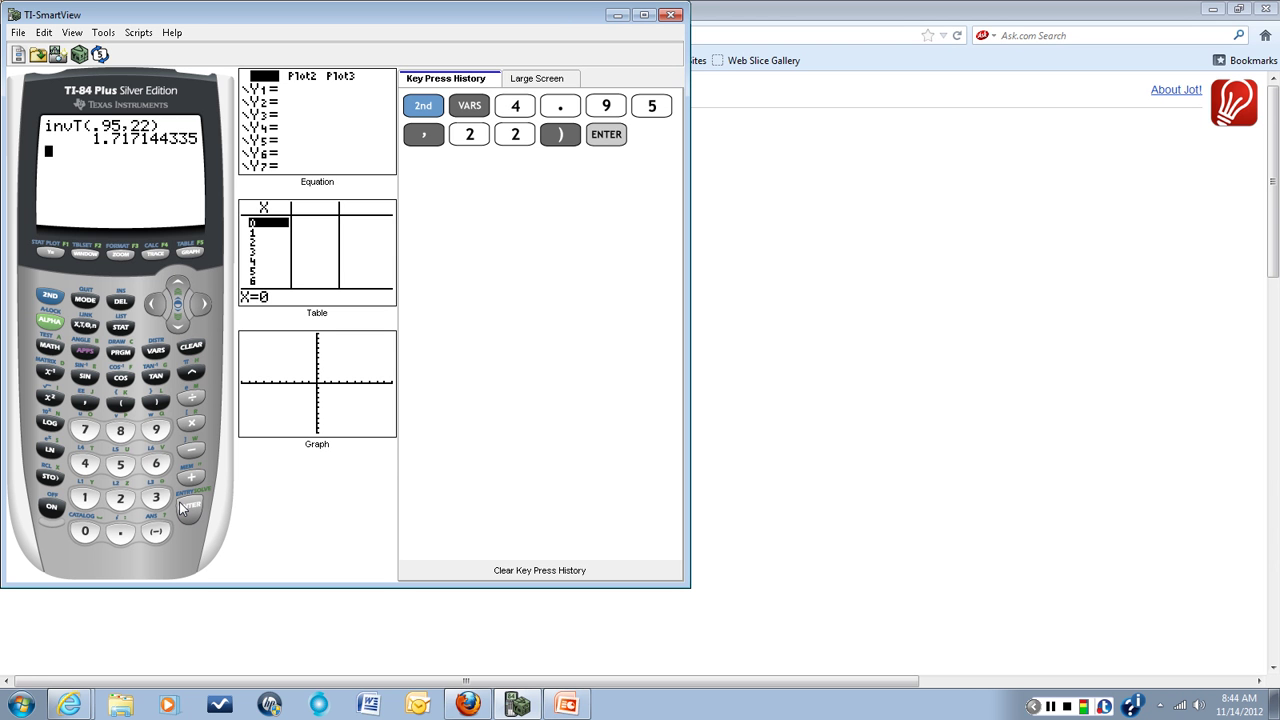
Start the margin-of-error expression Ans*(16.2/ on the calculator
click(192, 424)
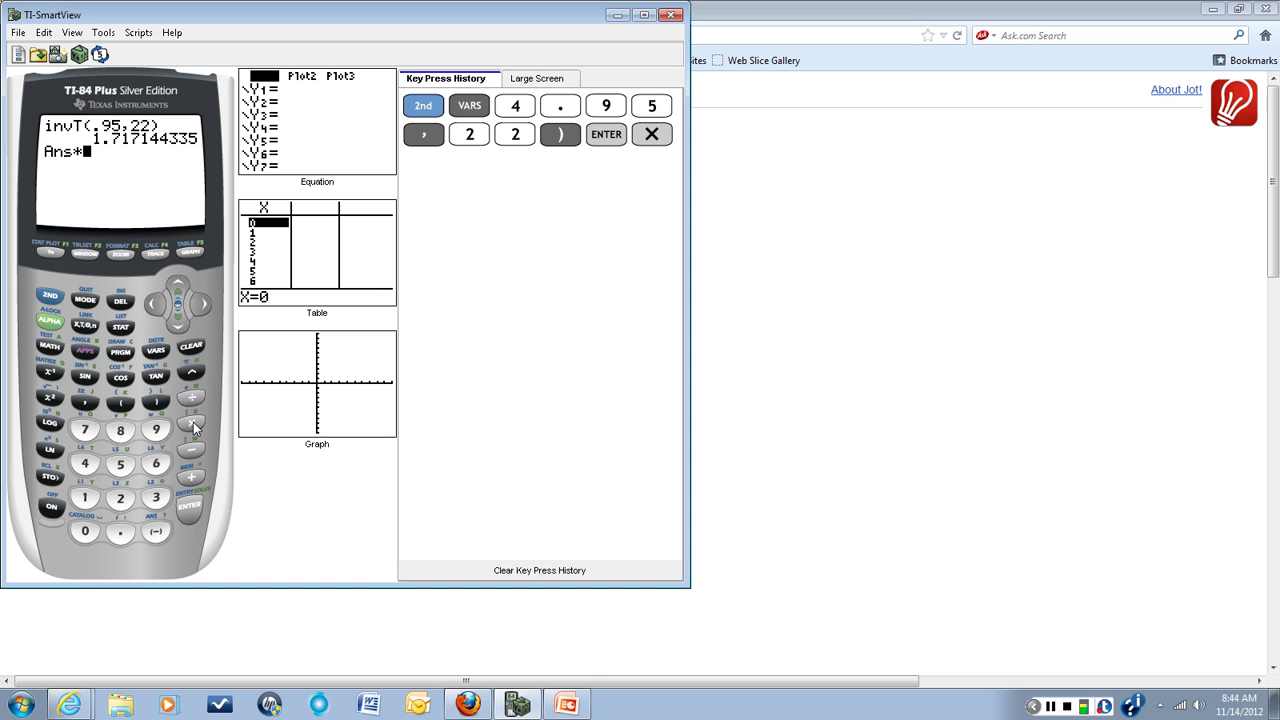
click(120, 402)
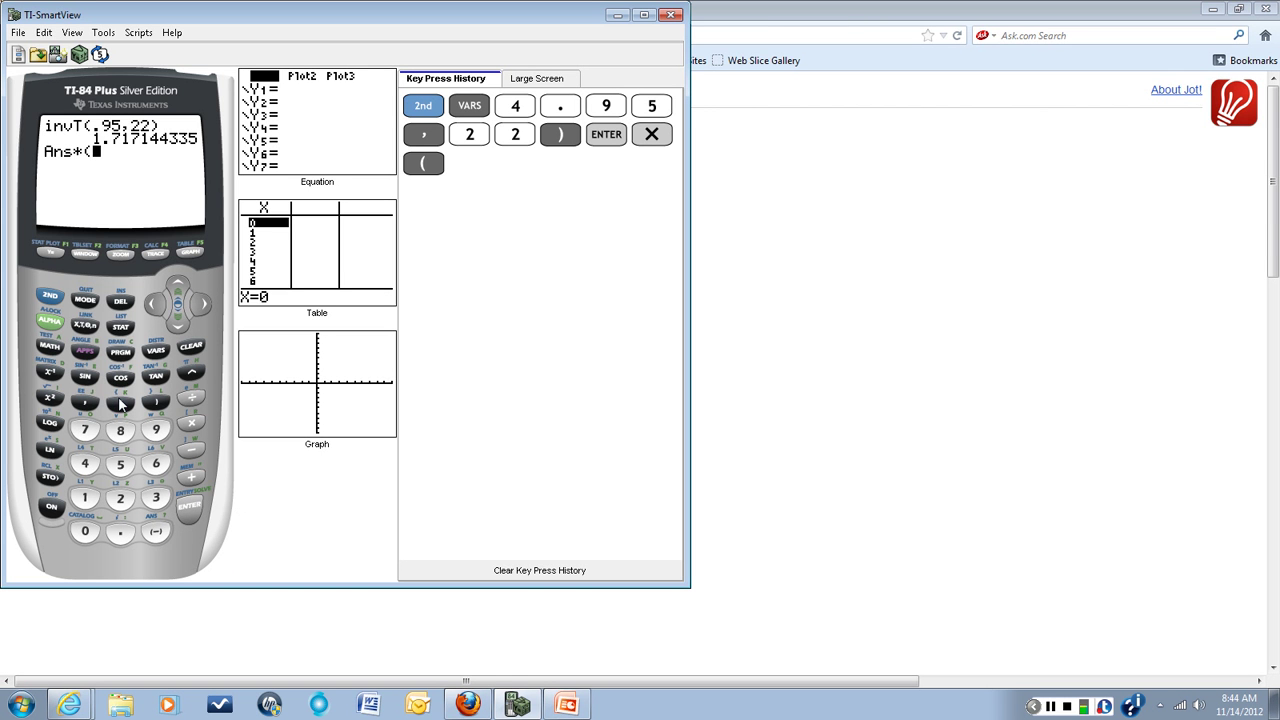
click(86, 497)
click(155, 464)
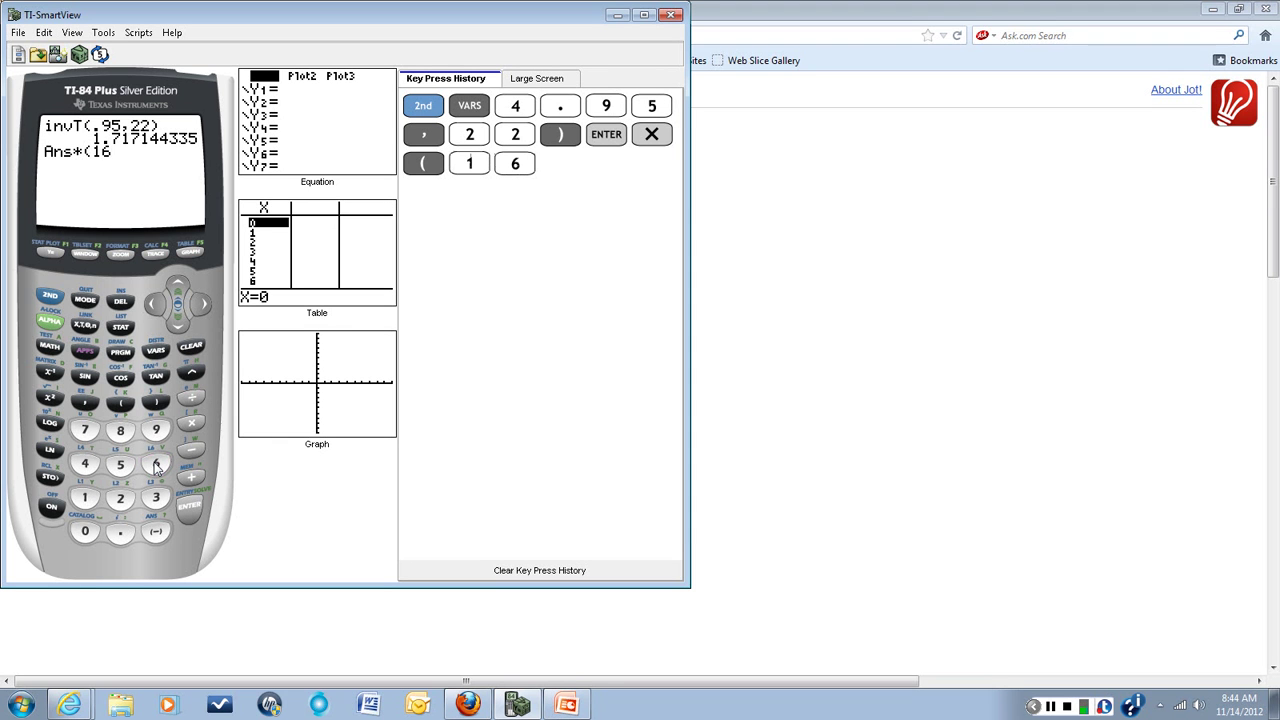
click(121, 531)
click(121, 499)
click(193, 400)
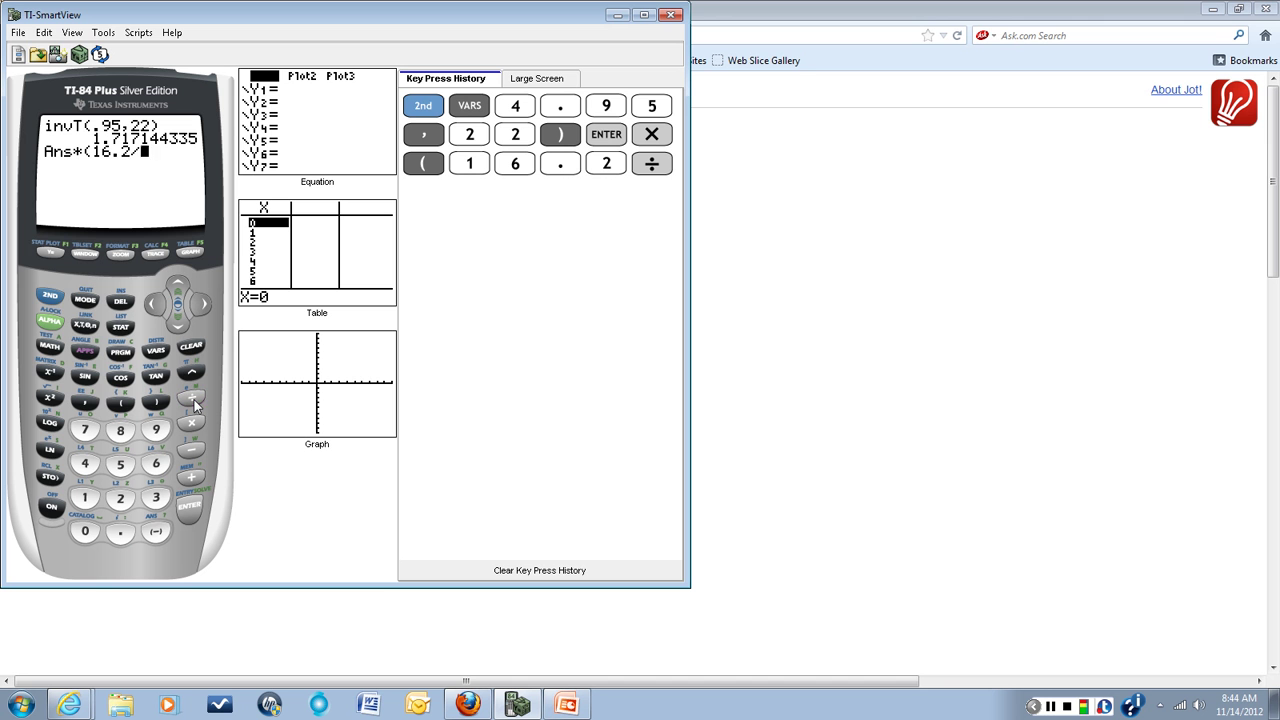
Finish with √(23)) and evaluate Ans*(16.2/√(23)) to 5.800399388
click(50, 296)
click(51, 399)
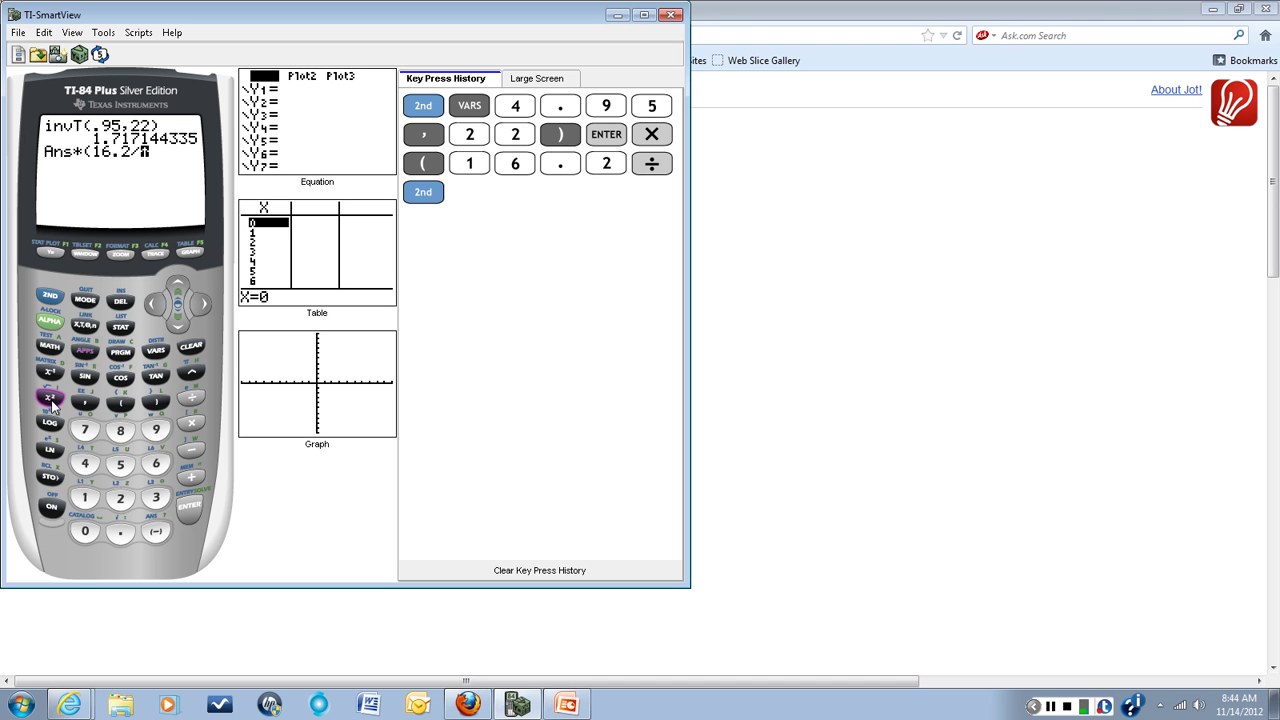
click(121, 498)
click(155, 498)
click(155, 401)
click(155, 401)
click(196, 515)
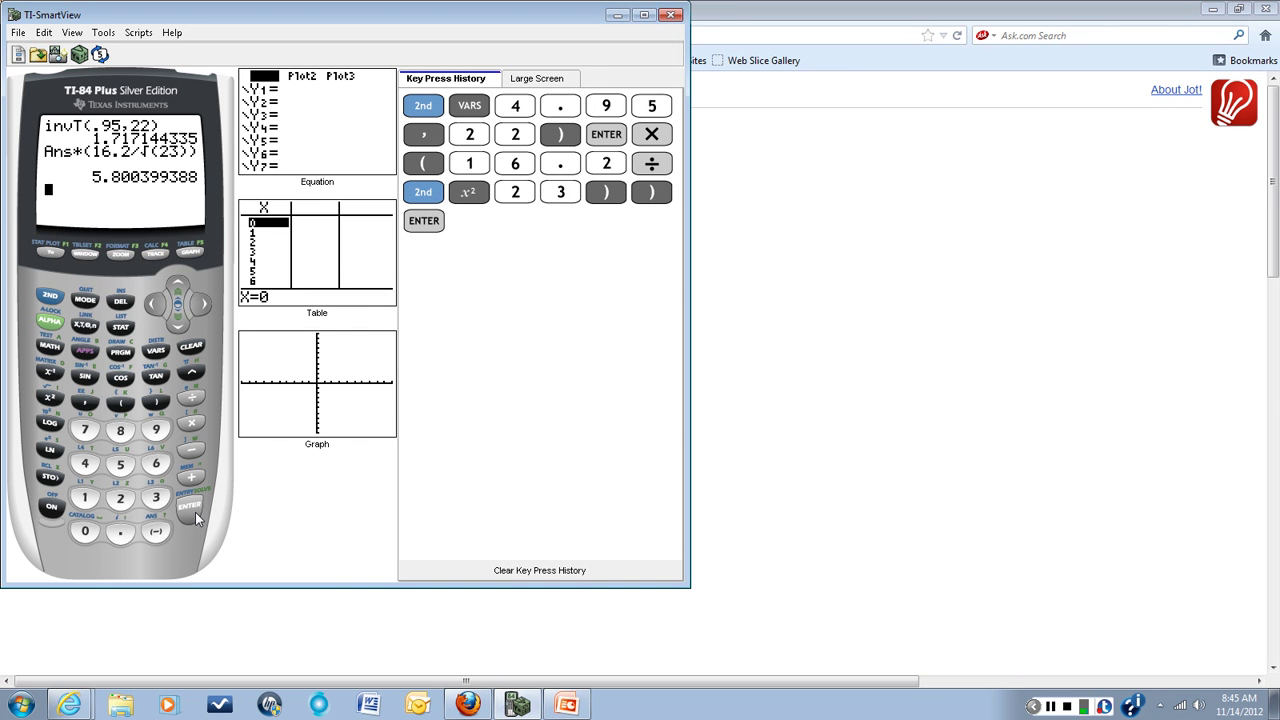
Hide the calculator to write 15.1 ± 5.800399388 on the whiteboard, then restore TI-SmartView
click(618, 16)
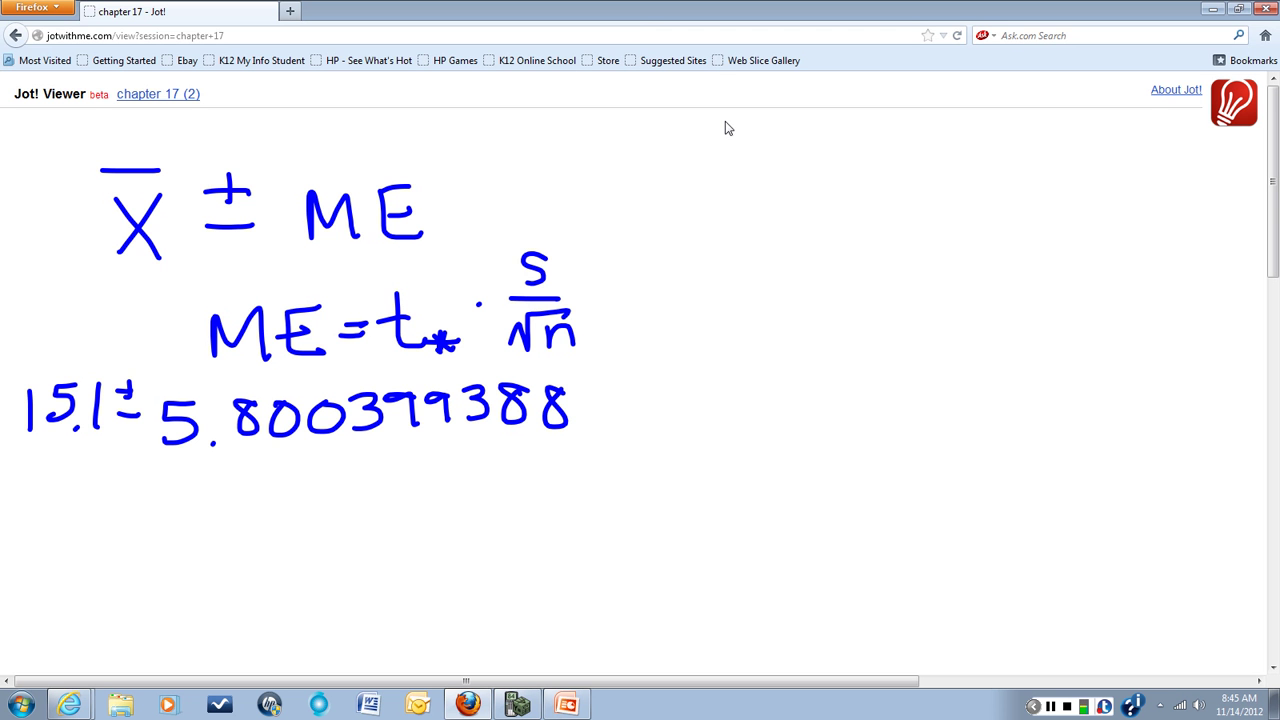
click(520, 700)
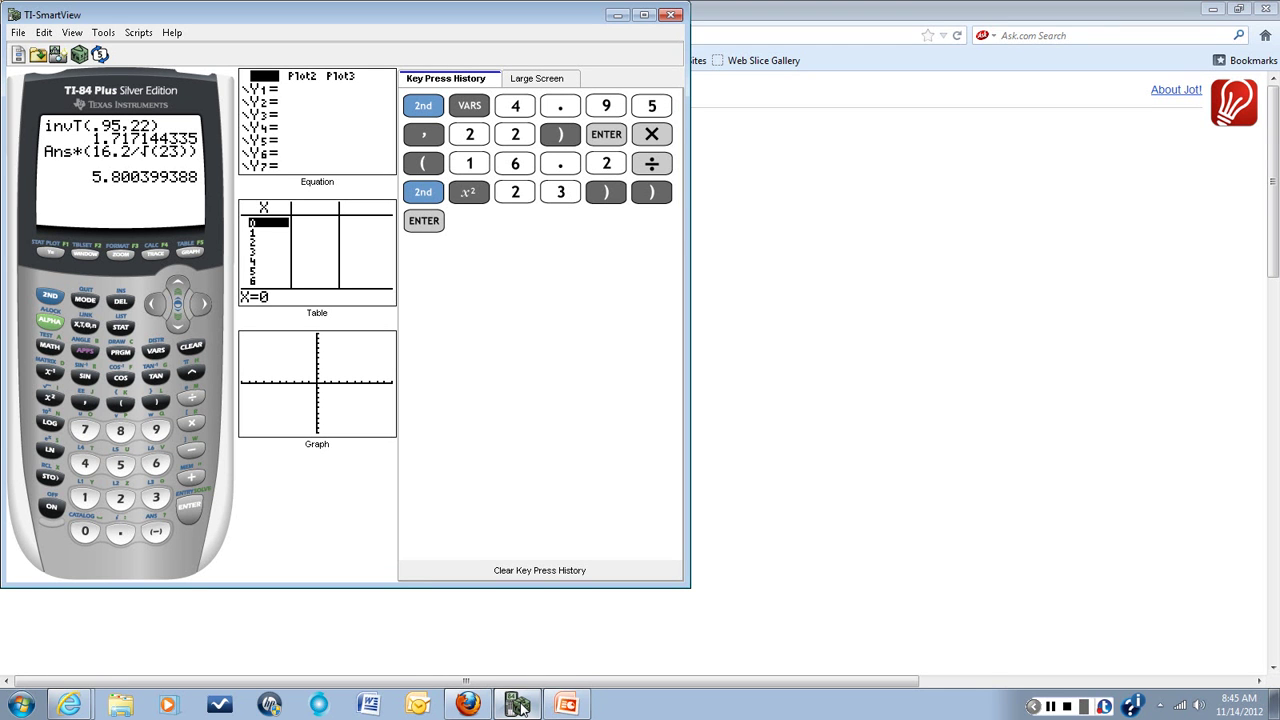
Compute the lower bound 15.1-Ans, giving 9.299600612
click(85, 498)
click(120, 464)
click(120, 531)
click(85, 498)
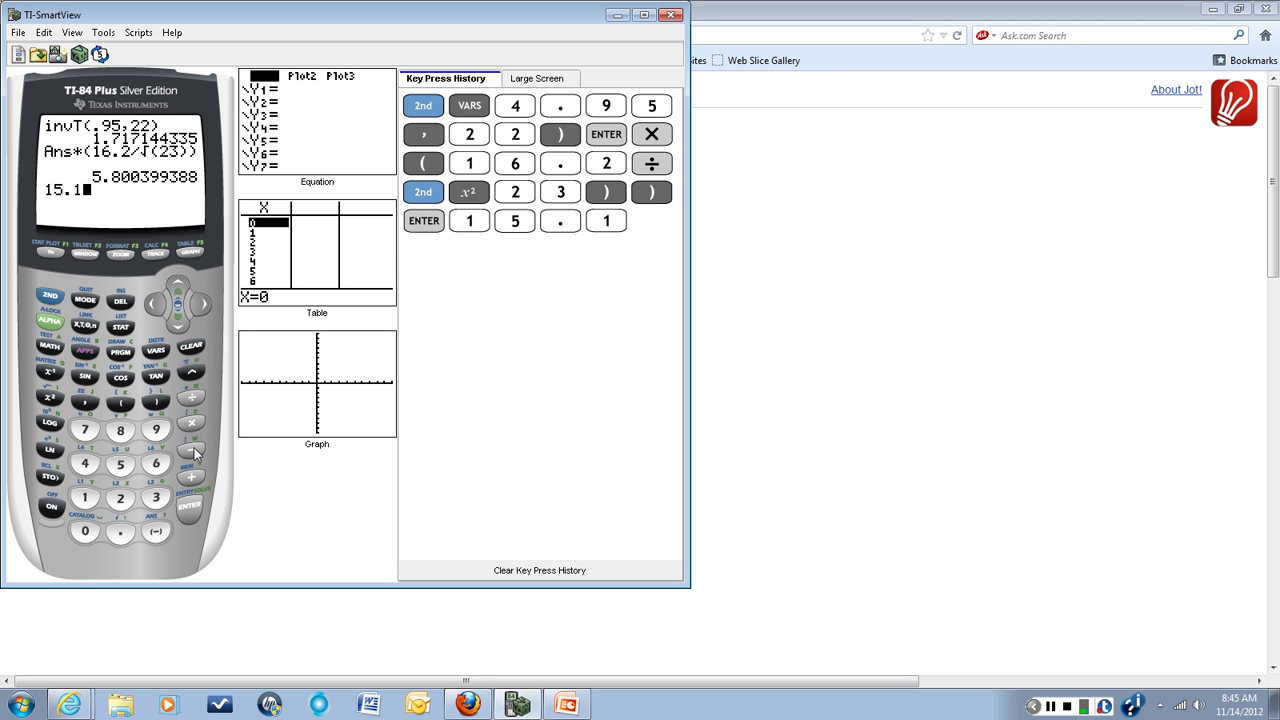
click(192, 451)
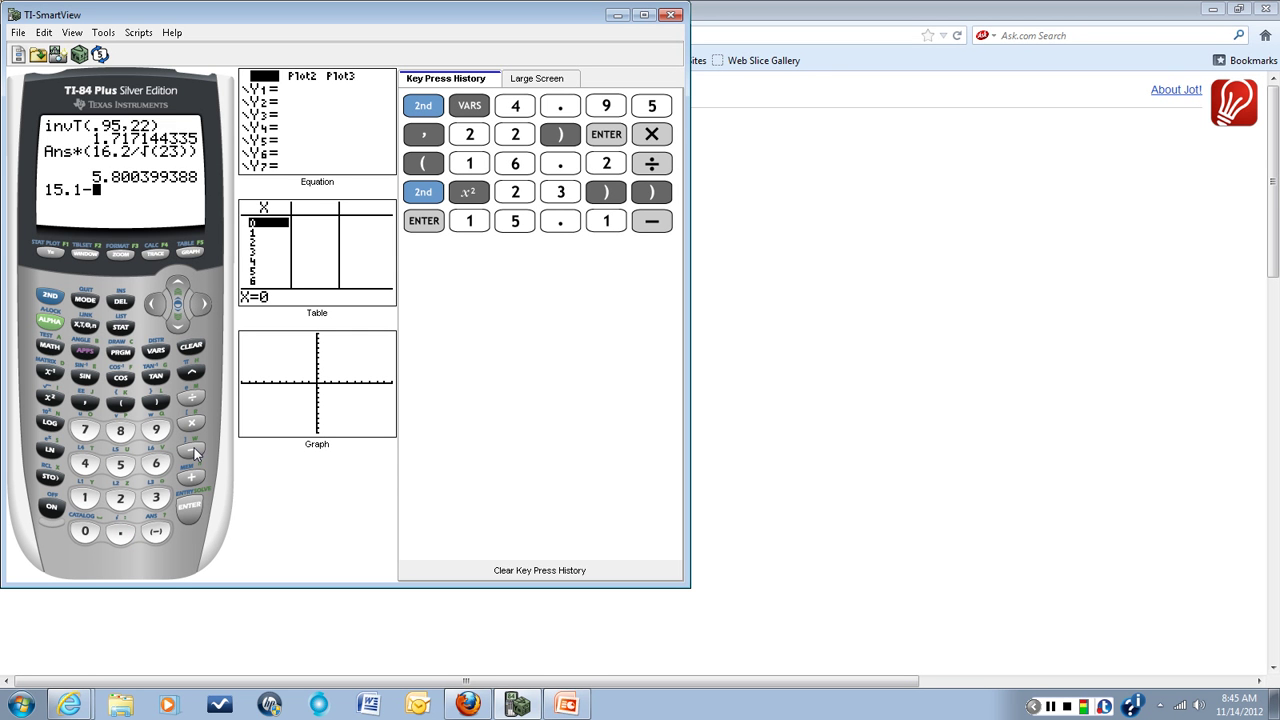
click(50, 298)
click(158, 530)
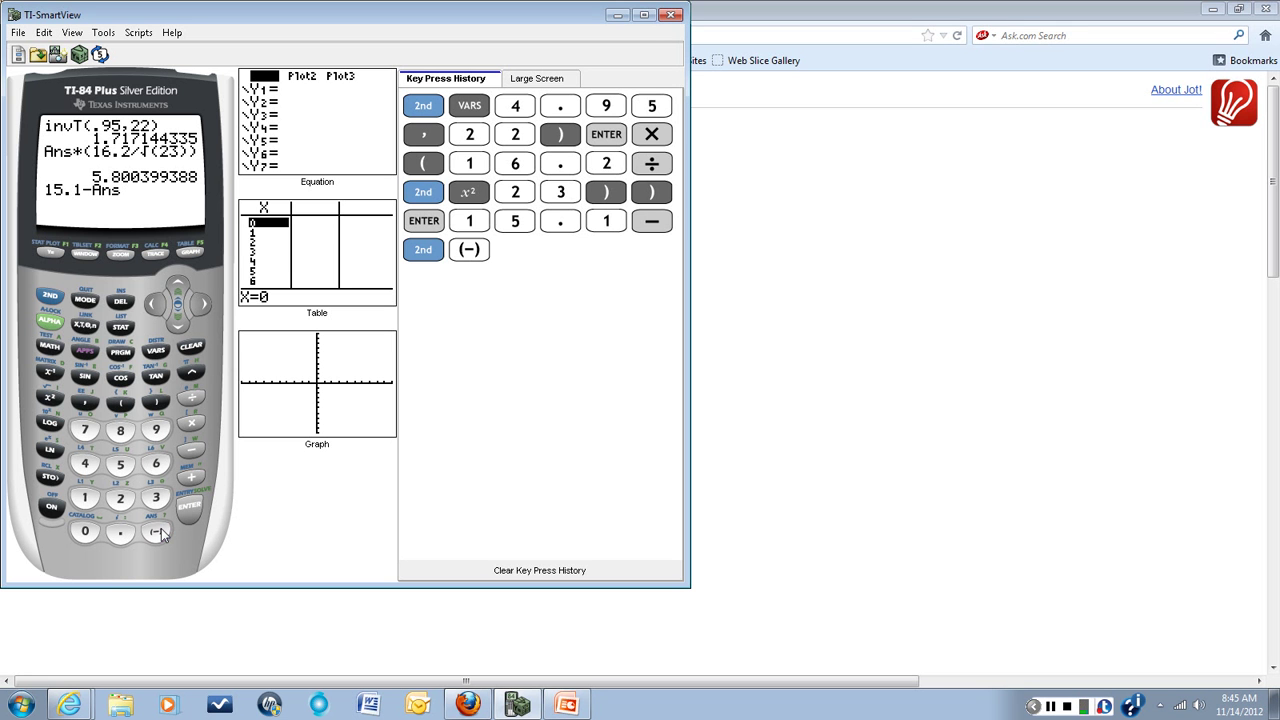
click(193, 510)
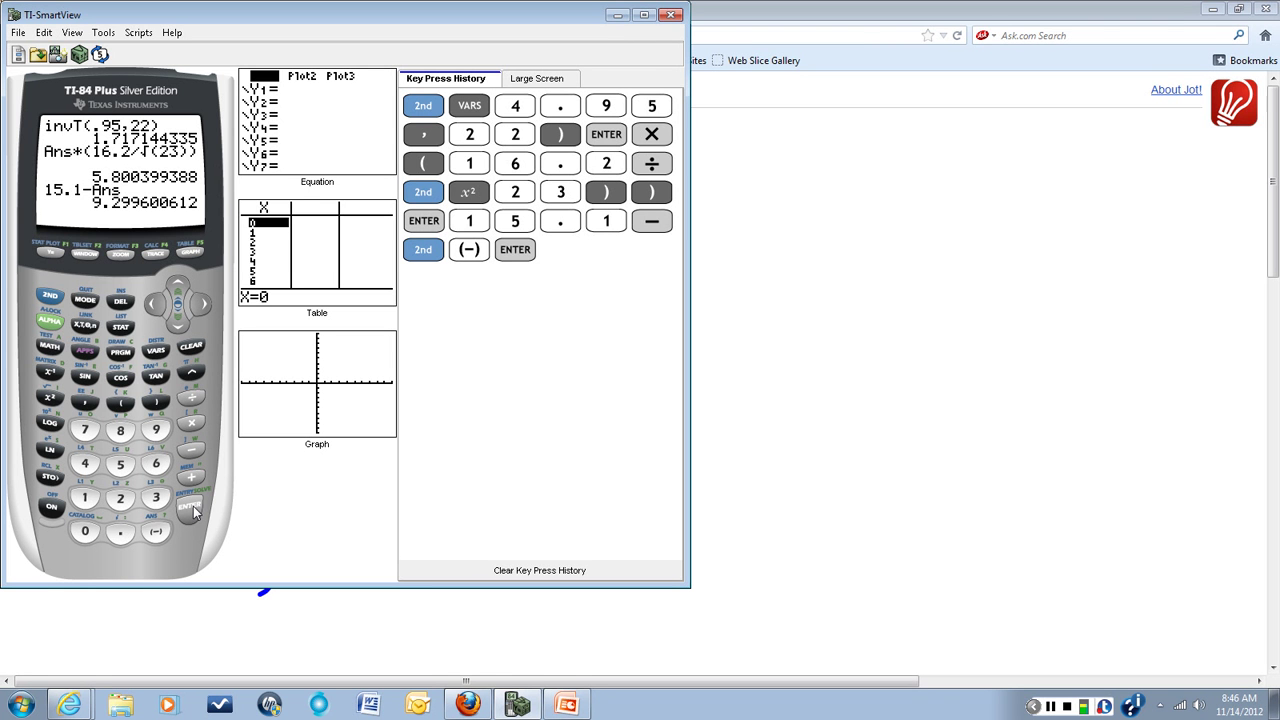
Key in the upper-bound sum 15.1+5.800399388 on the calculator
click(85, 497)
click(120, 464)
click(120, 532)
click(85, 497)
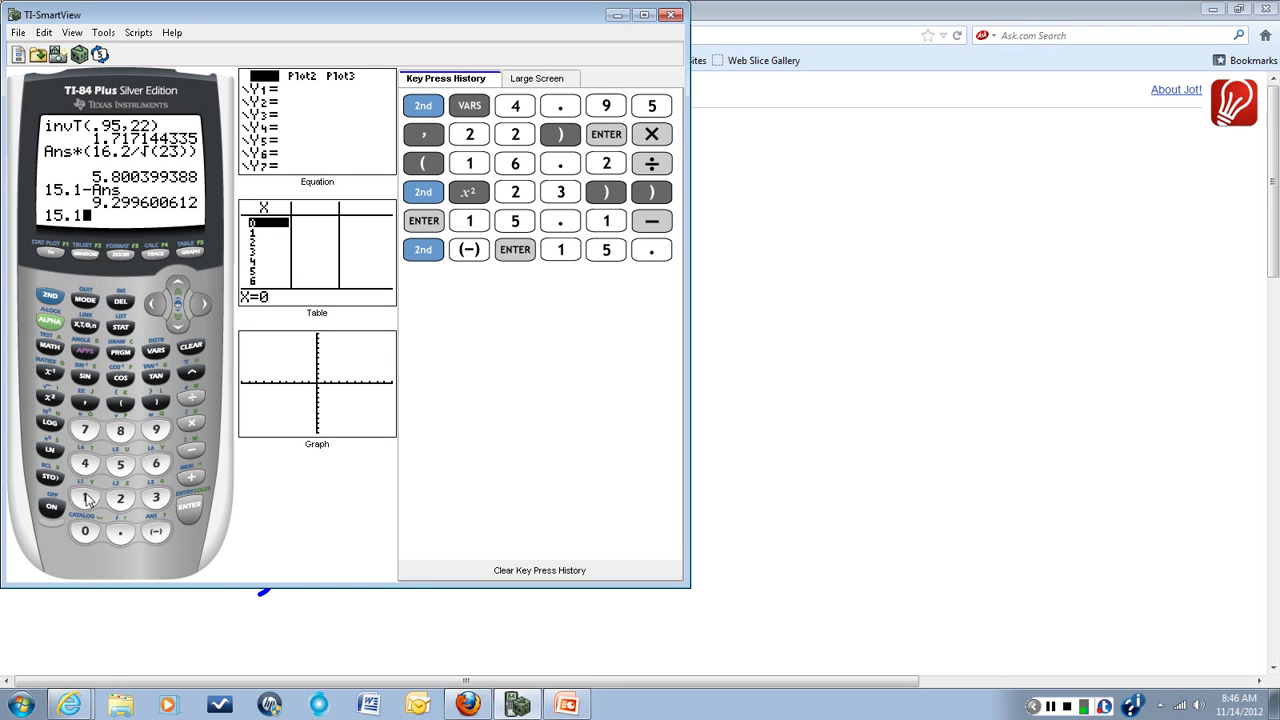
click(192, 480)
click(120, 464)
text(.)
click(120, 430)
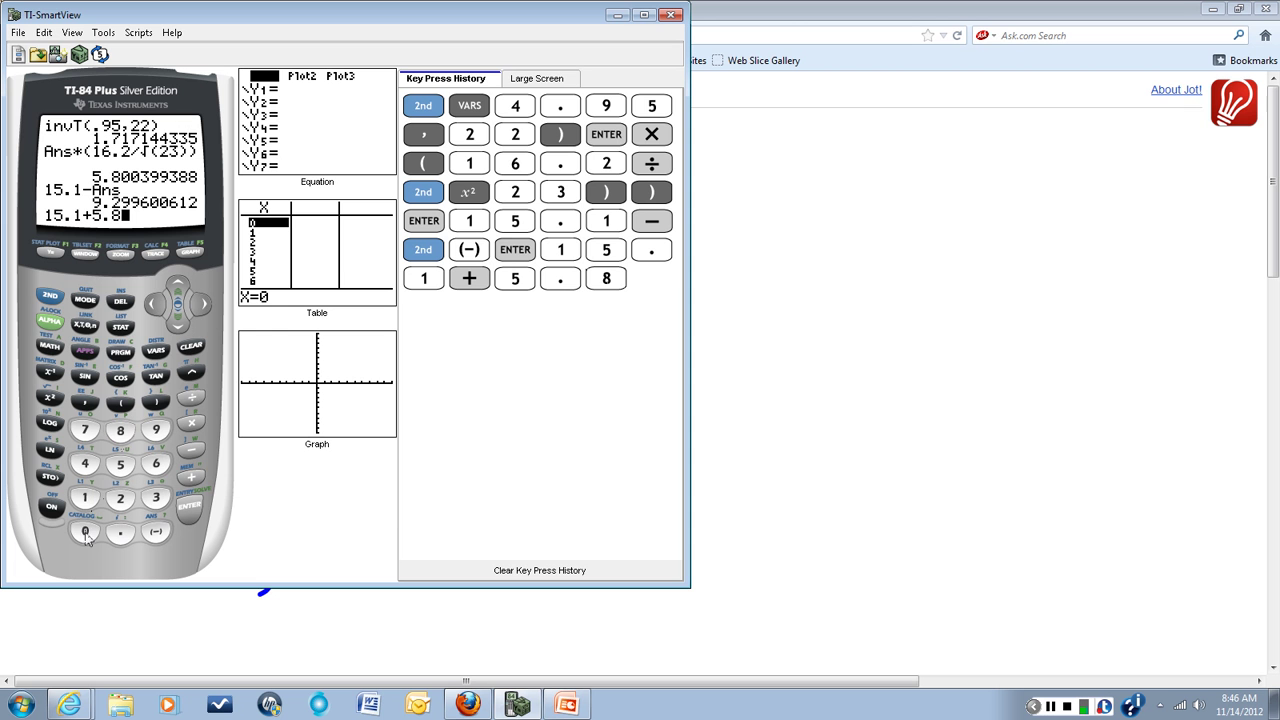
click(85, 532)
click(85, 532)
click(155, 497)
click(155, 430)
click(155, 430)
click(155, 497)
click(120, 430)
click(120, 430)
click(120, 430)
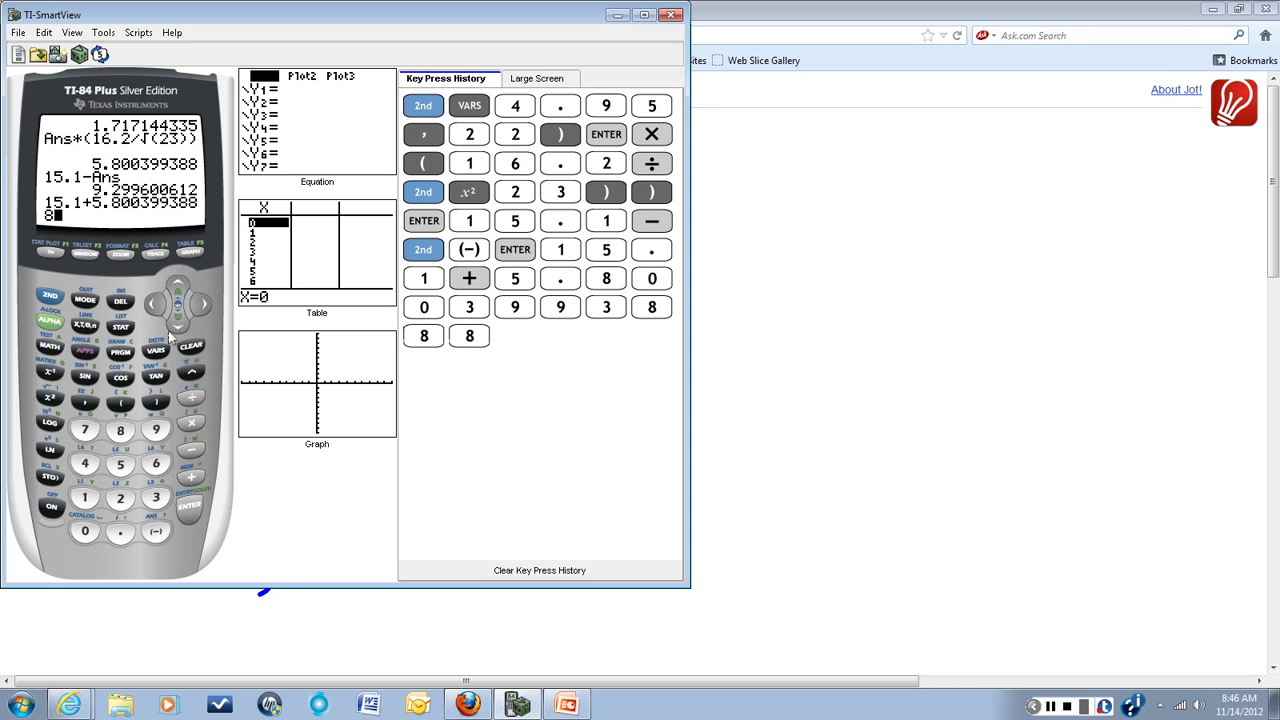
Correct the extra trailing 8 to 0 and evaluate the sum to 20.90039939
click(128, 302)
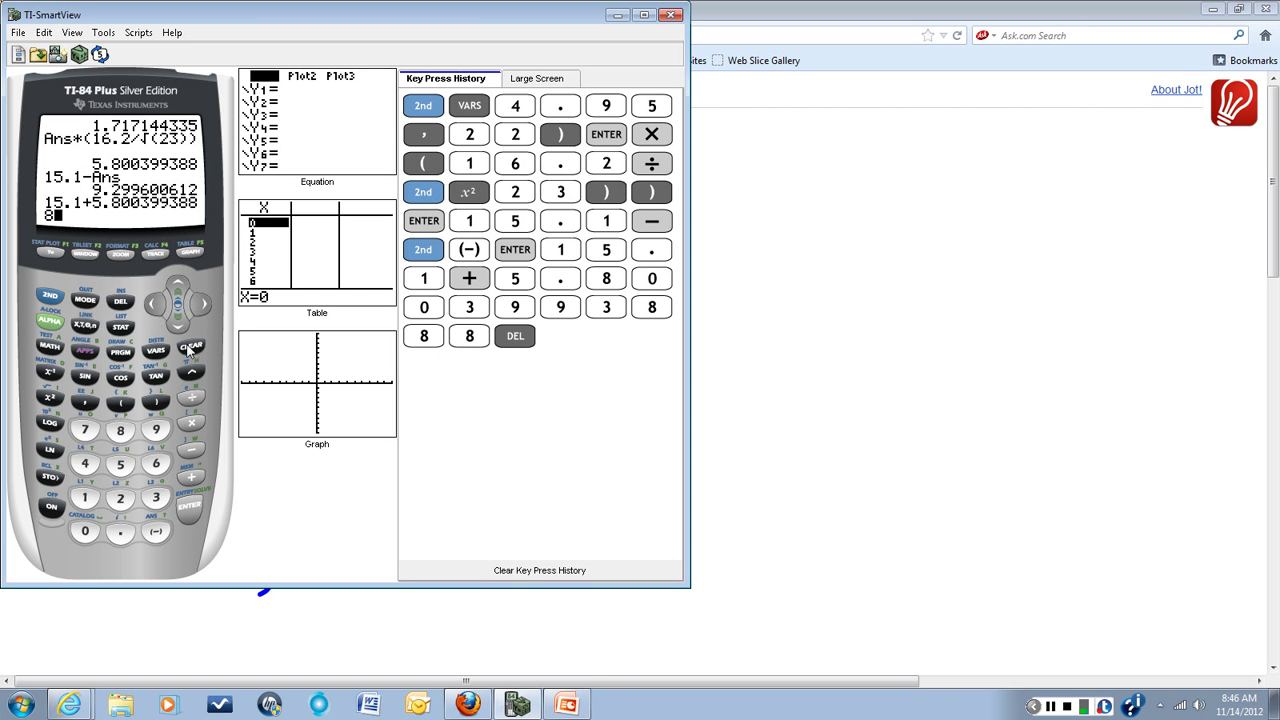
click(158, 306)
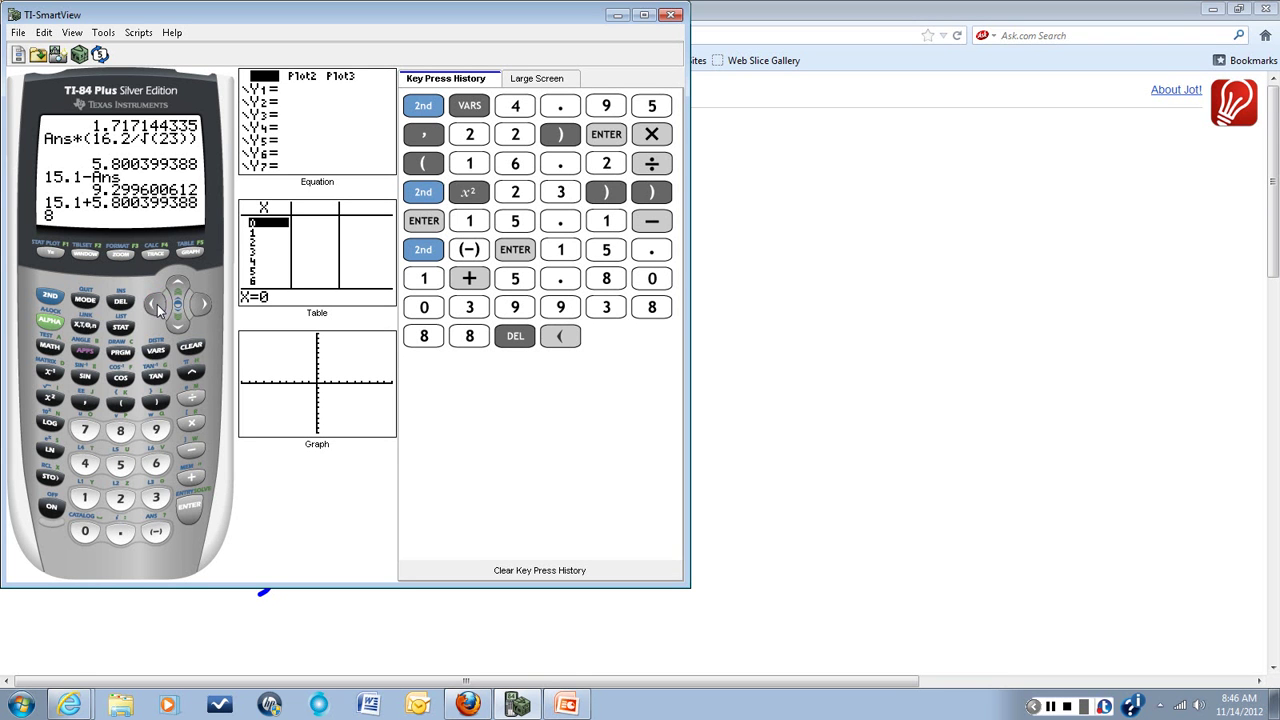
click(89, 532)
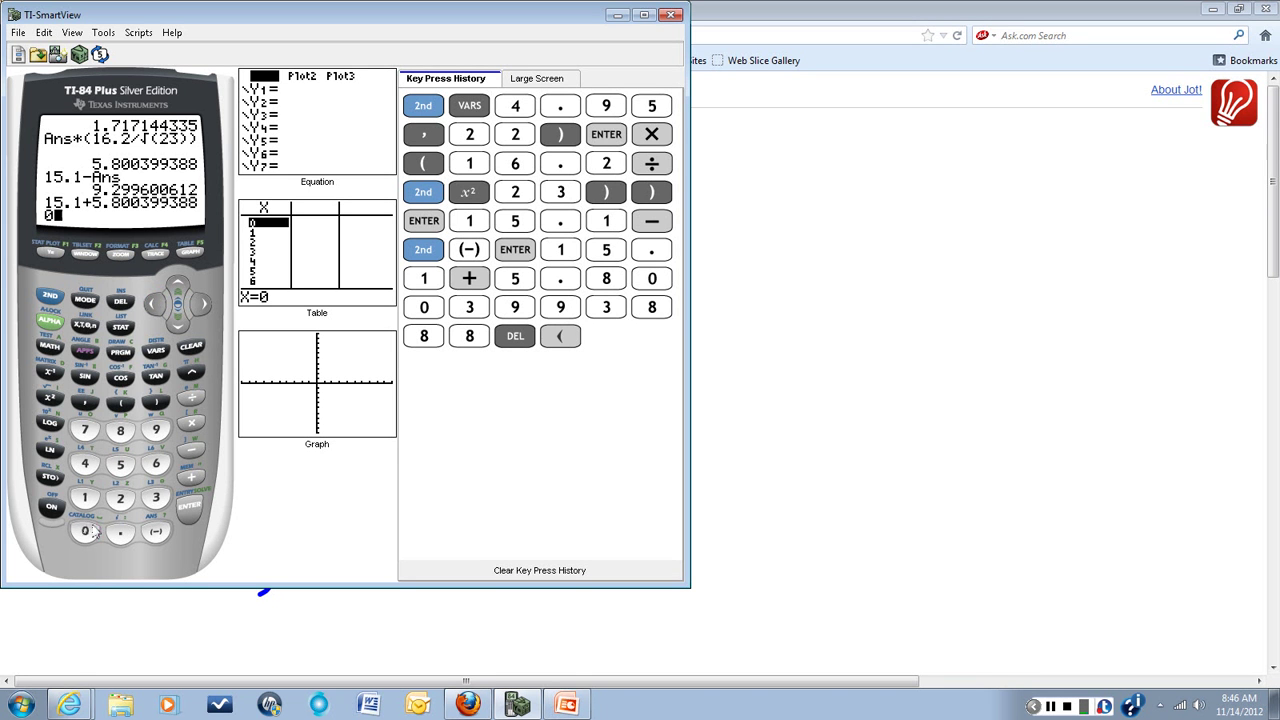
click(186, 512)
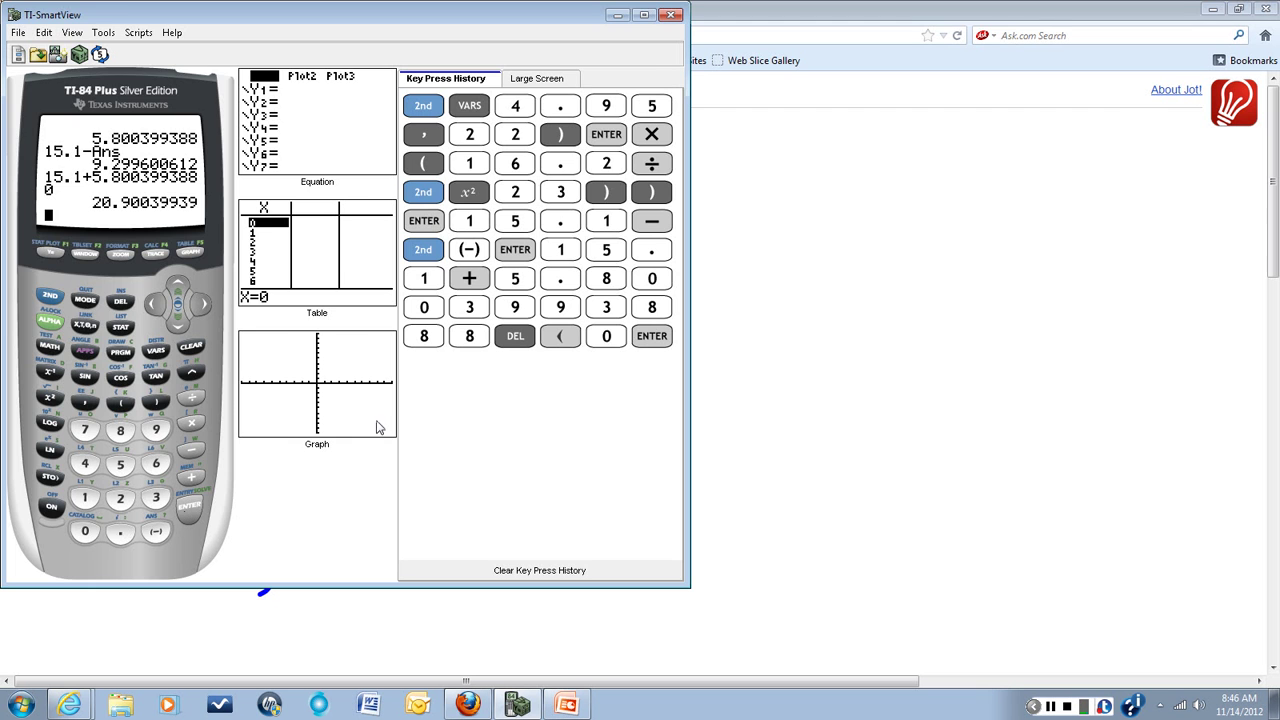
Return to the Jot! whiteboard to write and circle the interval (9.3, 20.9)
click(744, 476)
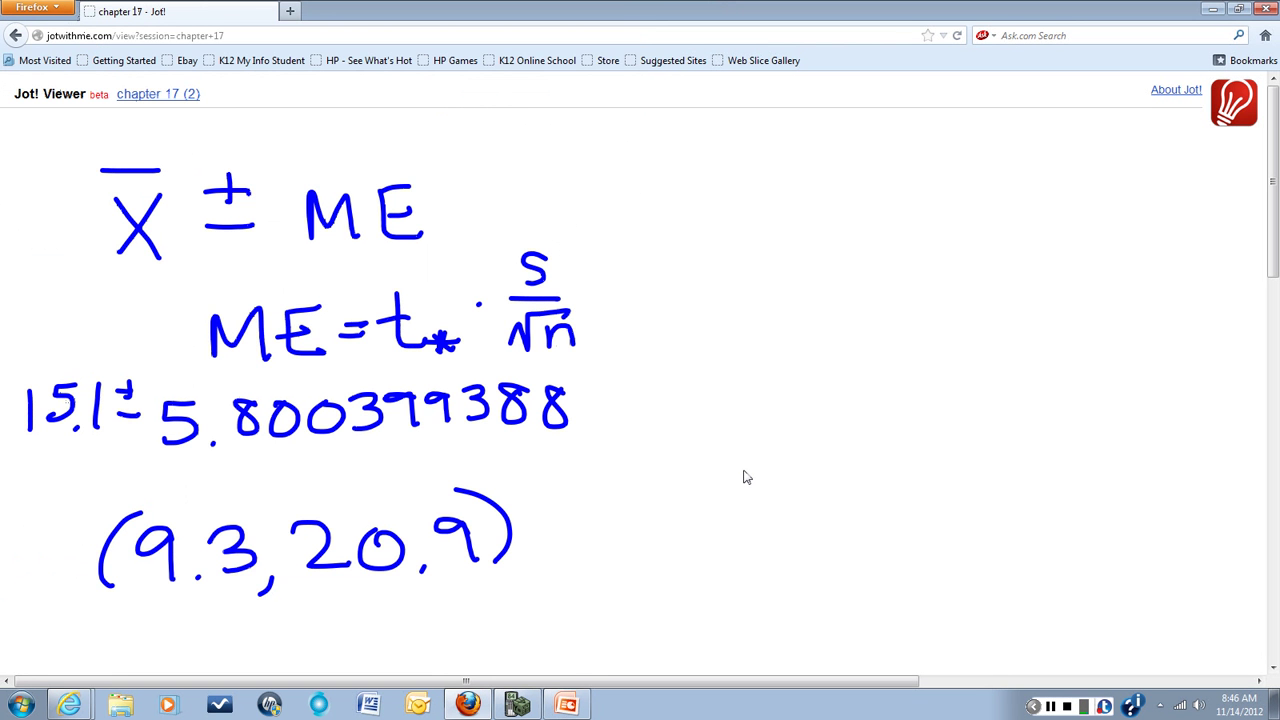